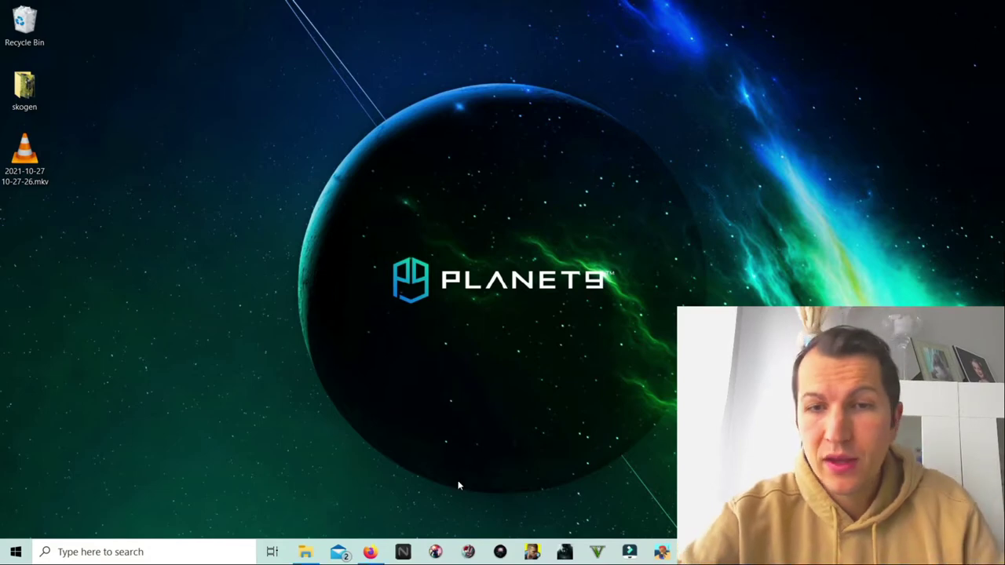
Download obs-backgroundremoval-win64.zip from the Assets list on the plugin's GitHub release page.
click(373, 553)
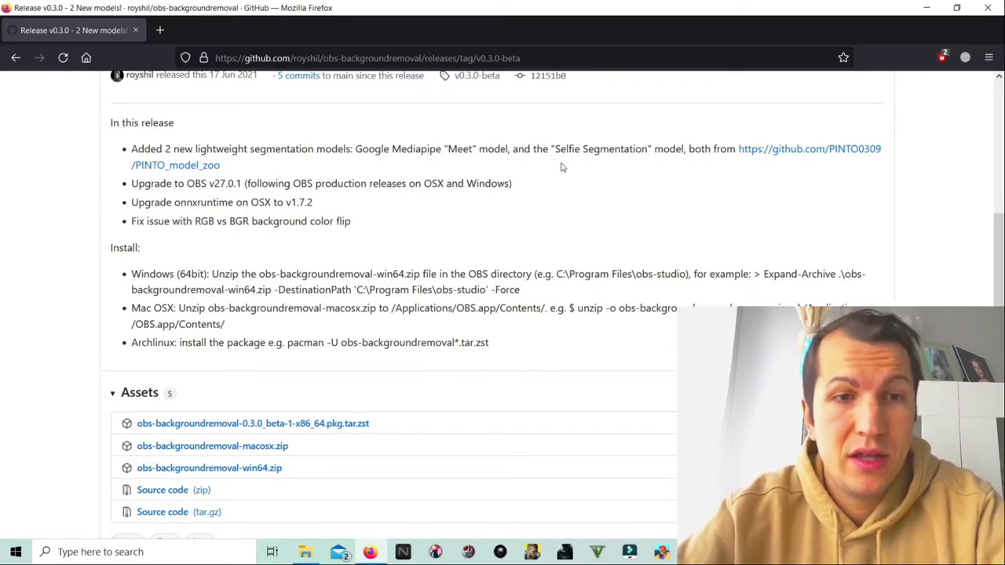
scroll(562, 167, down, 3)
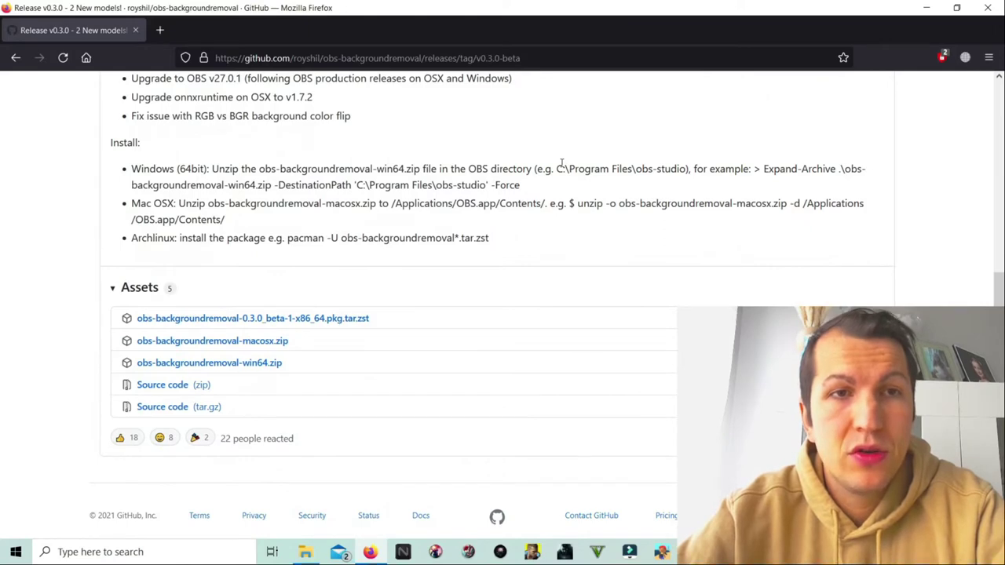
scroll(562, 165, up, 5)
scroll(561, 166, down, 5)
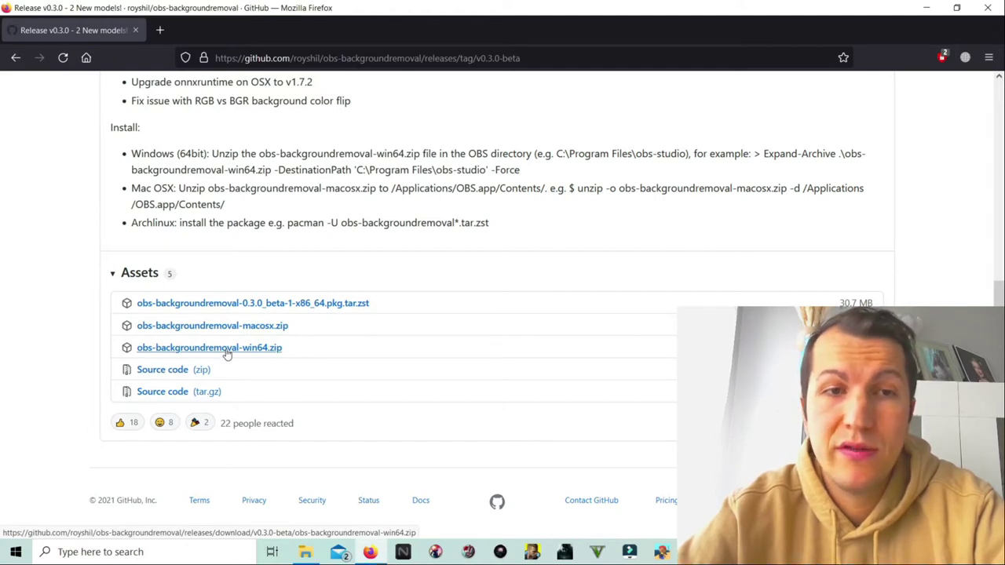
click(227, 348)
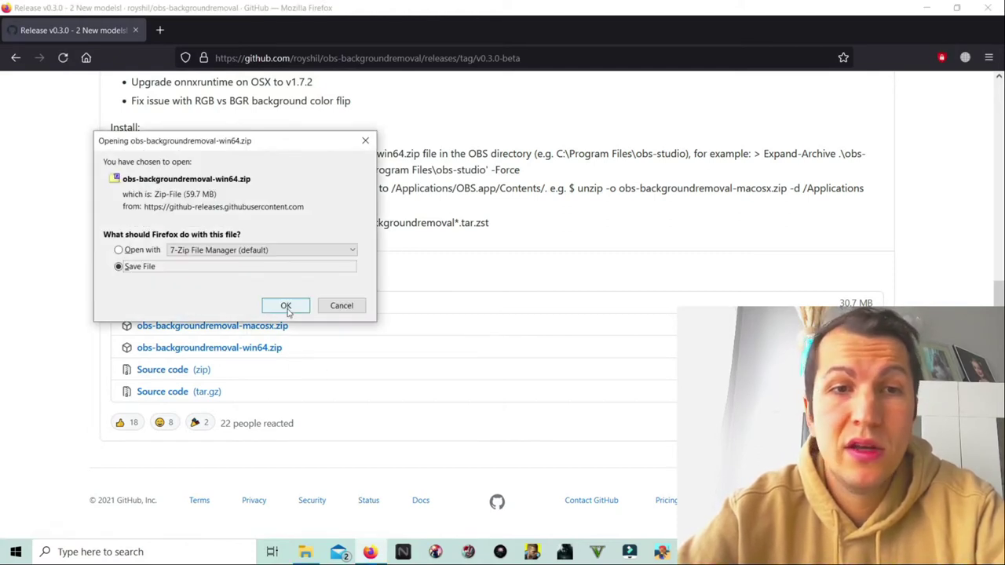
click(288, 307)
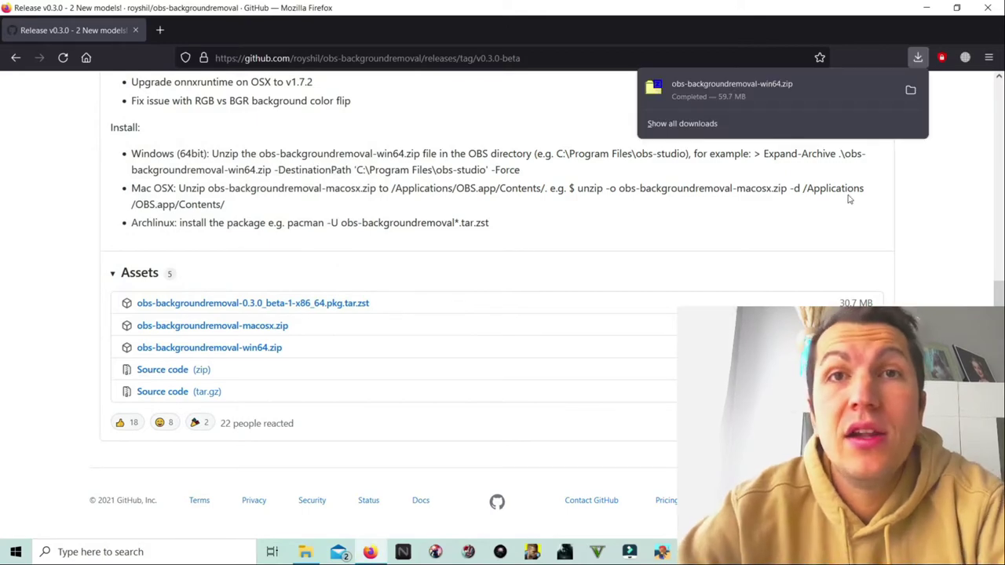
Select obs-backgroundremoval-win64.zip in File Explorer's Downloads folder, with the browser minimized.
click(929, 8)
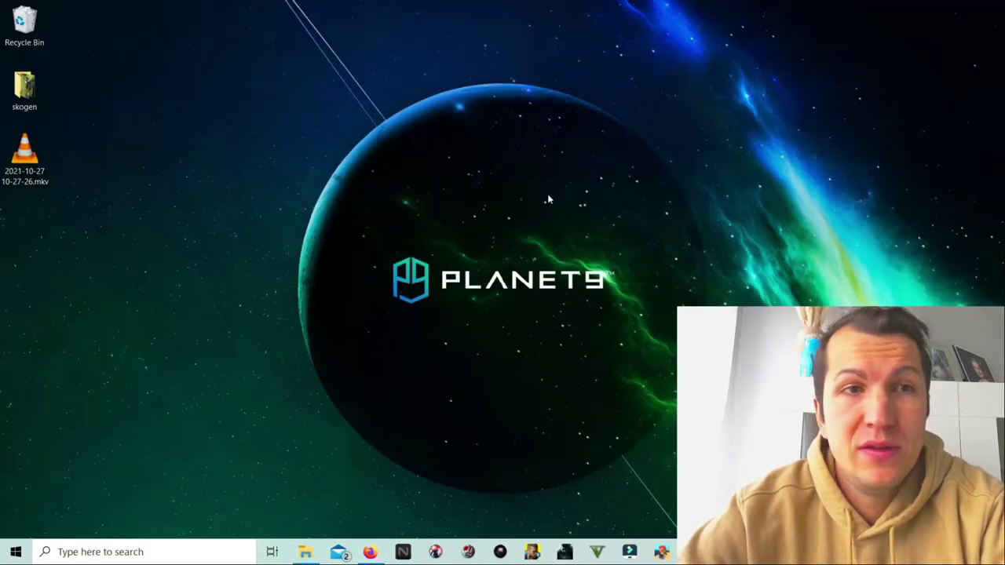
click(305, 552)
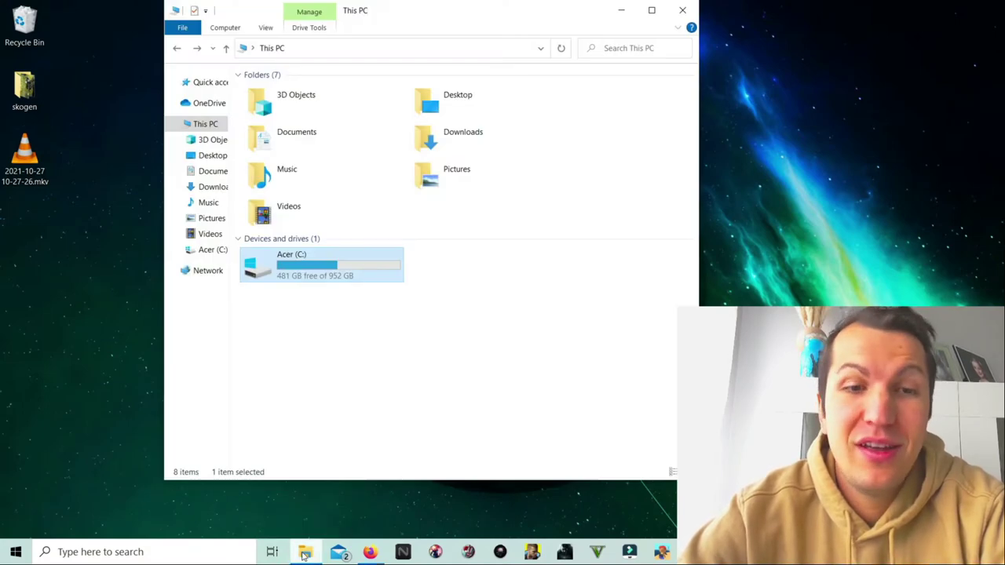
click(326, 369)
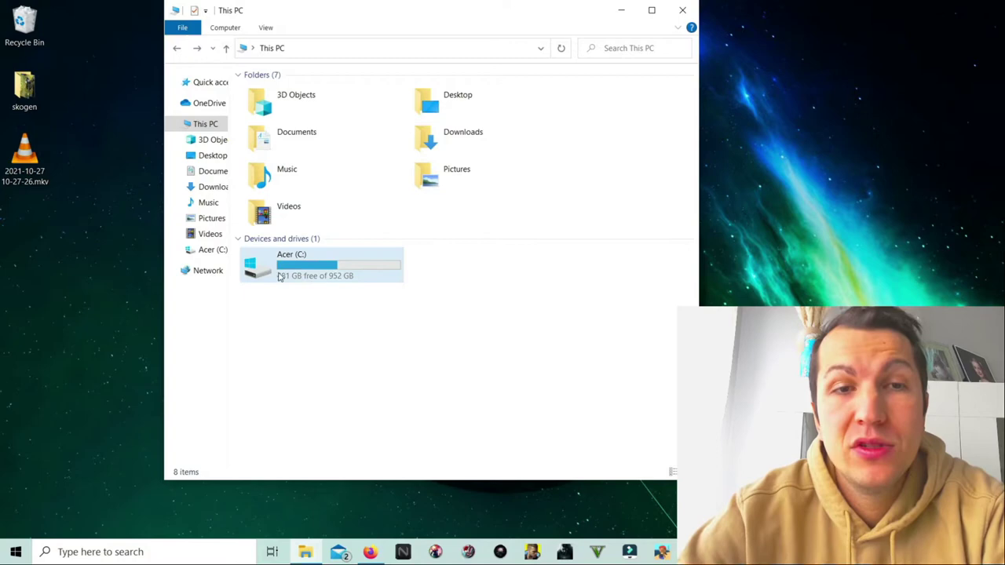
click(212, 189)
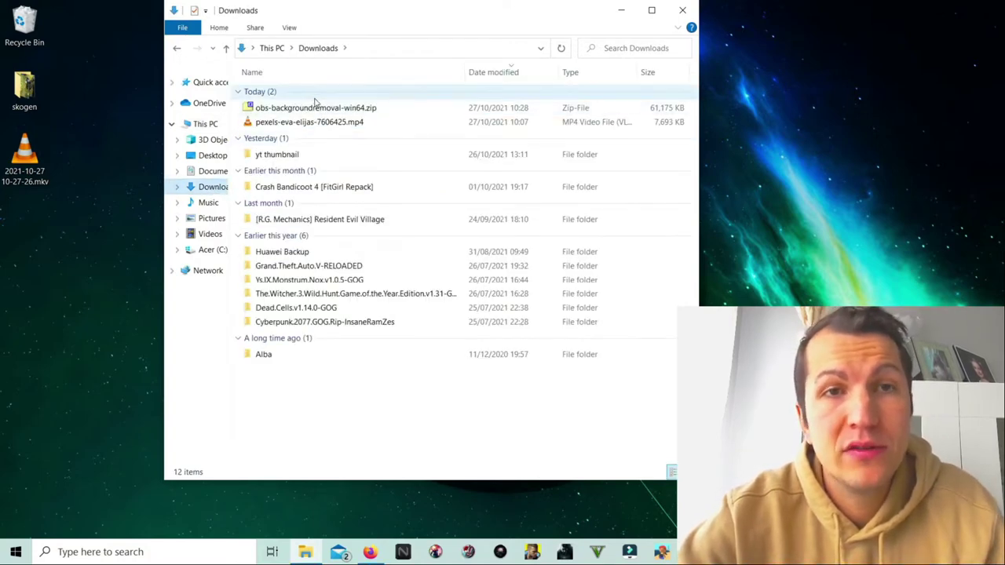
click(324, 110)
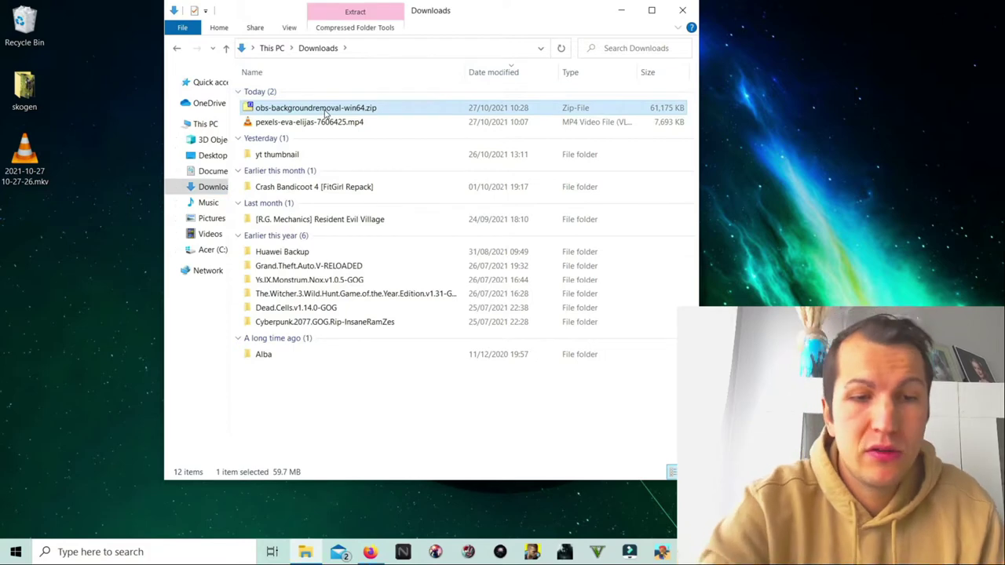
click(622, 11)
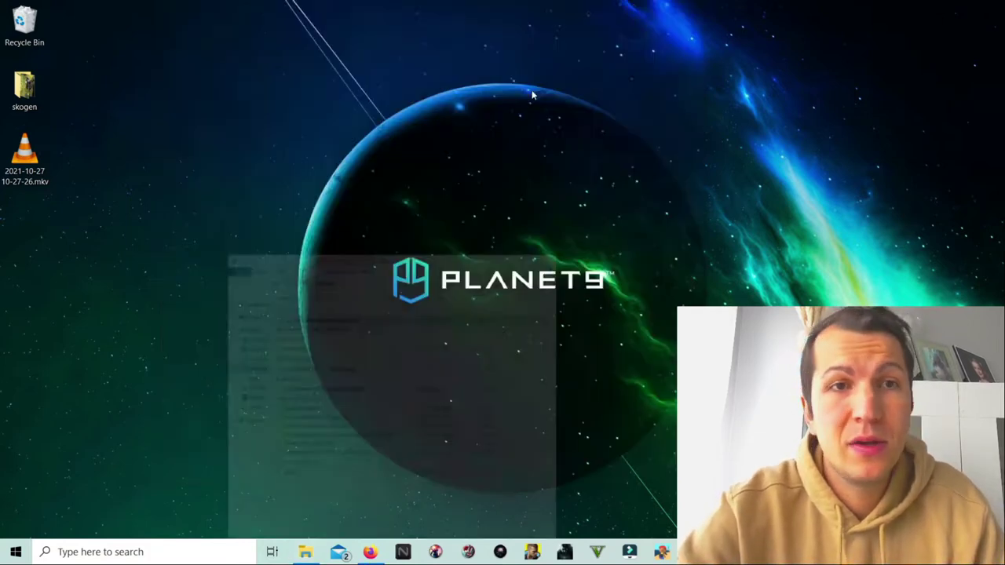
Paste the plugin zip onto the desktop and extract it there with 7-Zip.
key(ctrl+v)
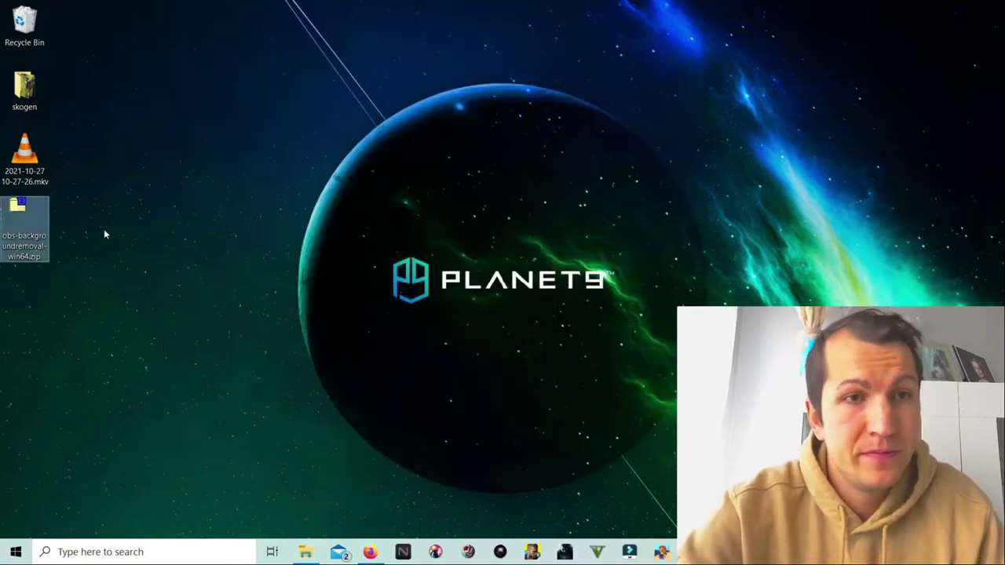
click(102, 226)
click(17, 234)
drag(47, 228, 154, 234)
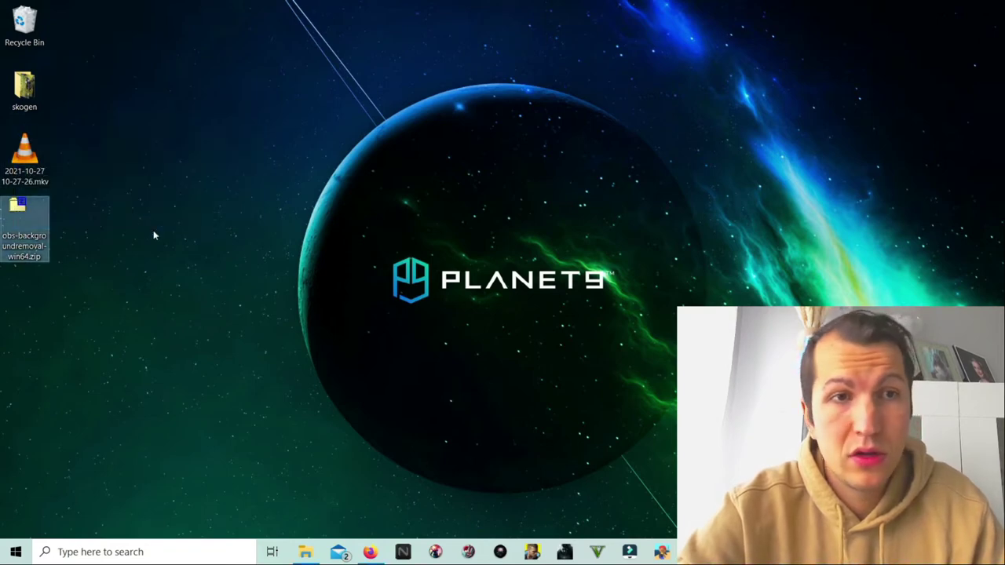
drag(37, 211, 237, 147)
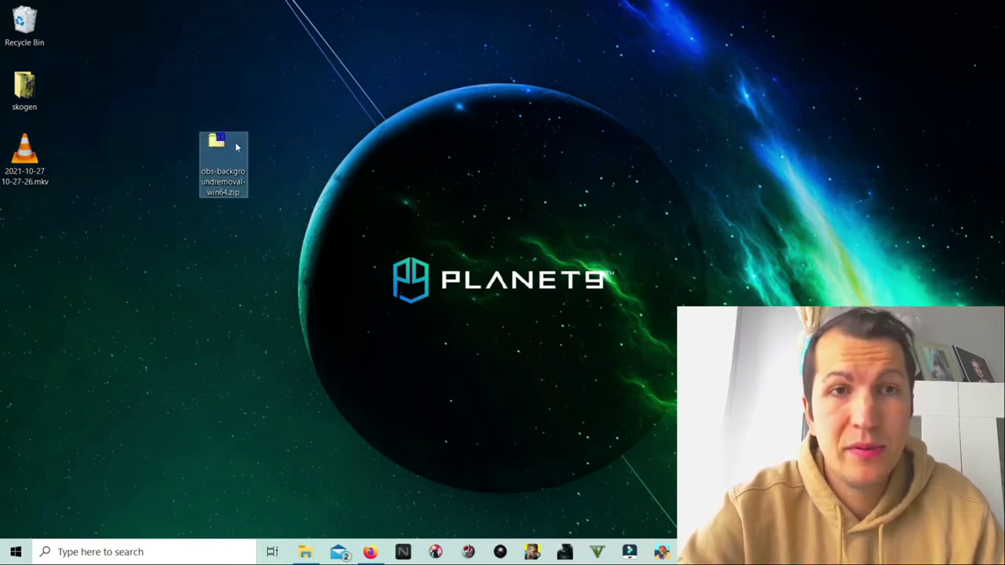
double_click(213, 144)
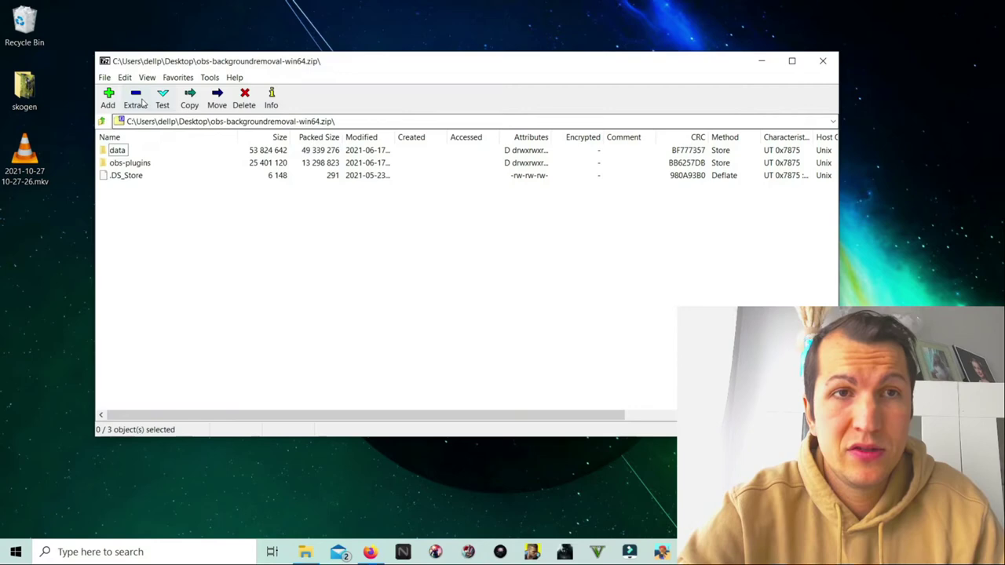
click(135, 98)
click(561, 344)
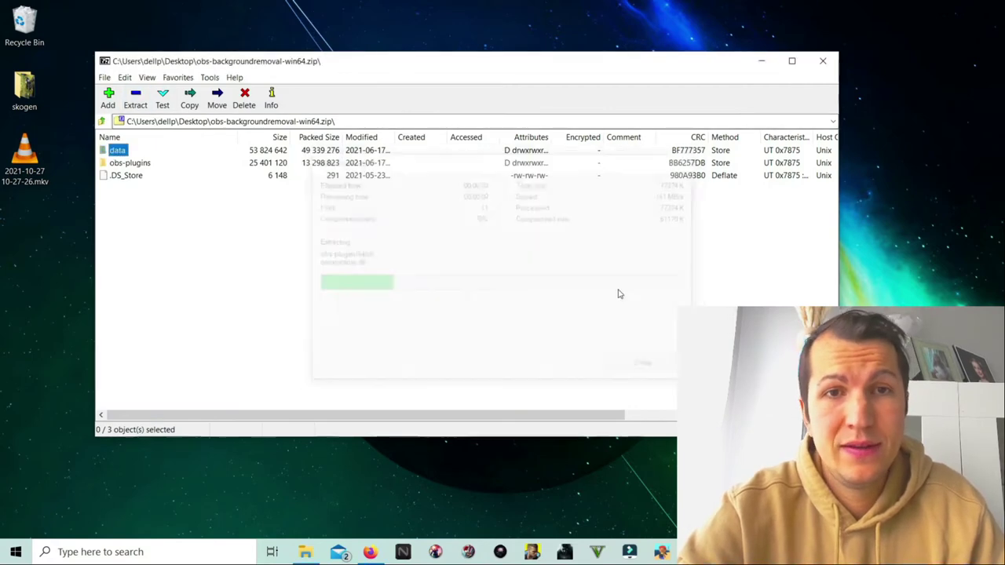
click(835, 60)
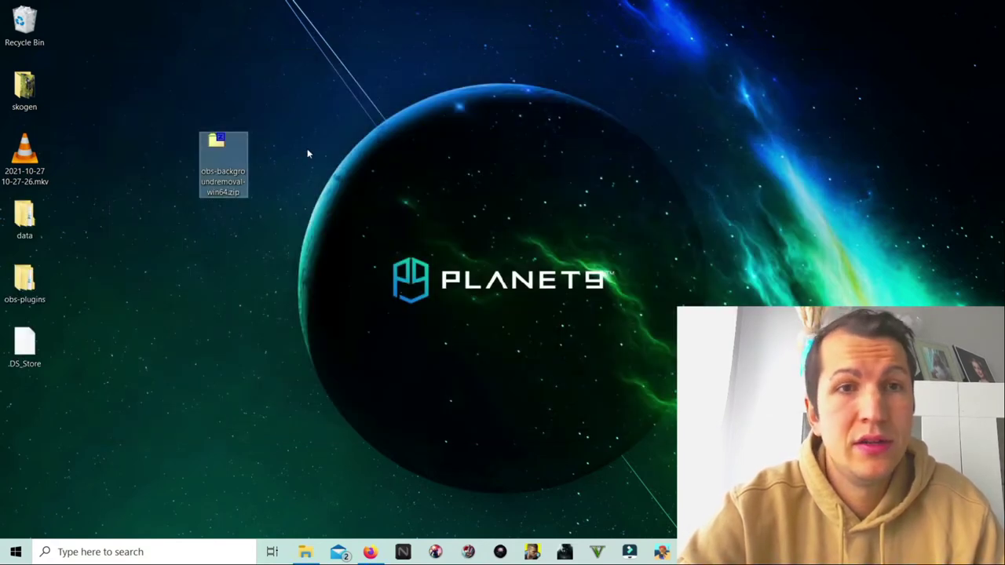
Delete the zip and .DS_Store, and move the data and obs-plugins folders aside.
drag(223, 161, 37, 33)
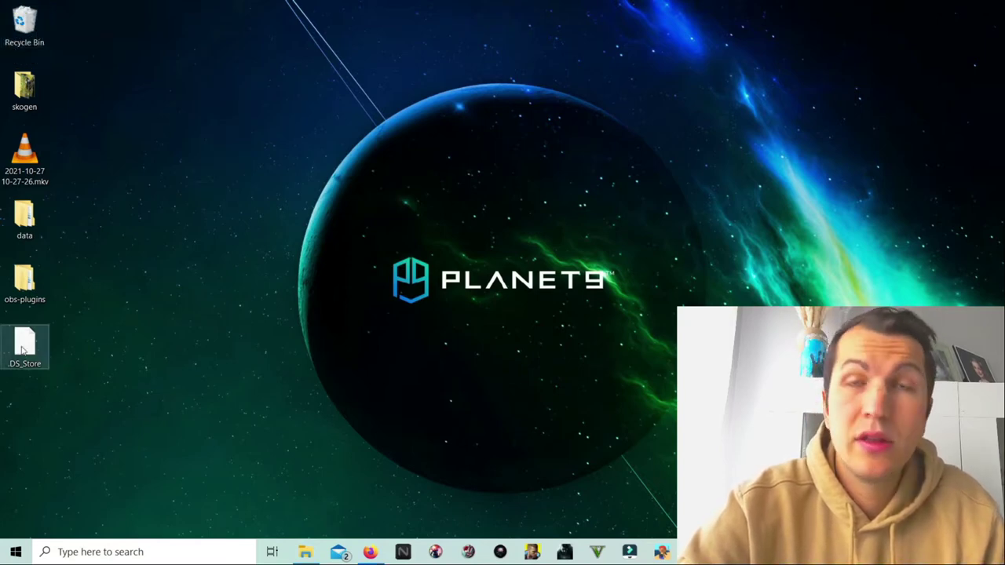
drag(22, 351, 24, 25)
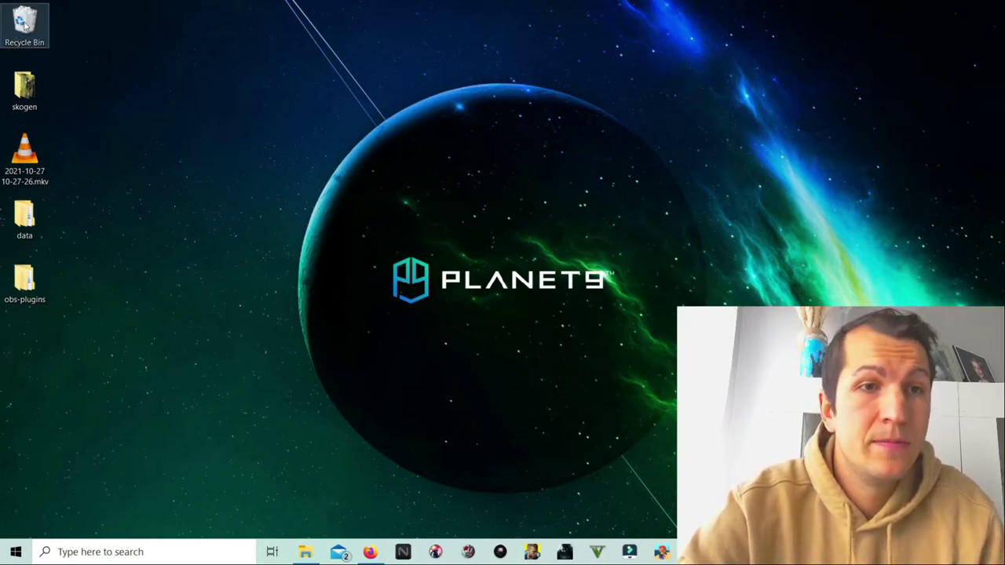
drag(80, 198, 4, 303)
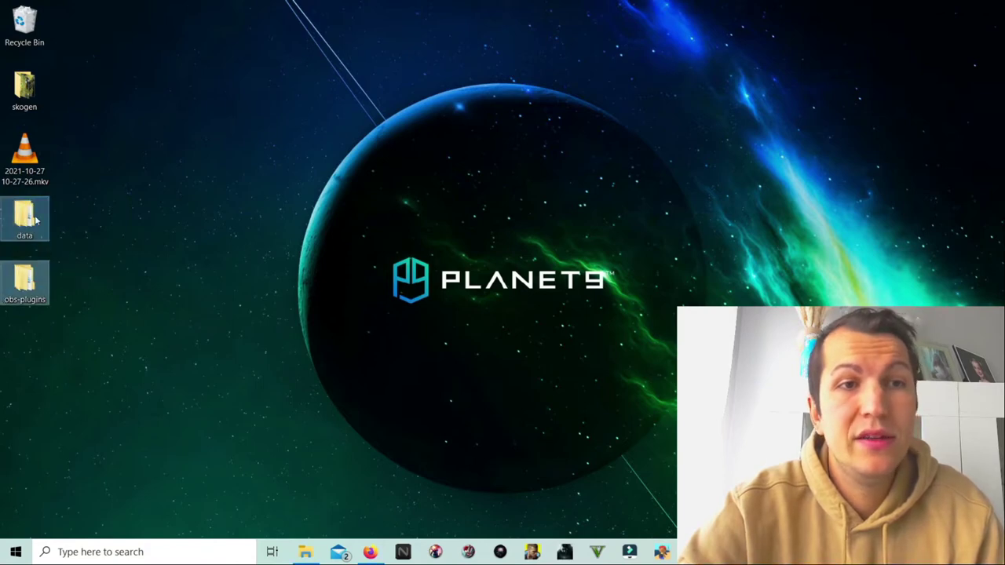
drag(36, 222, 204, 284)
click(277, 102)
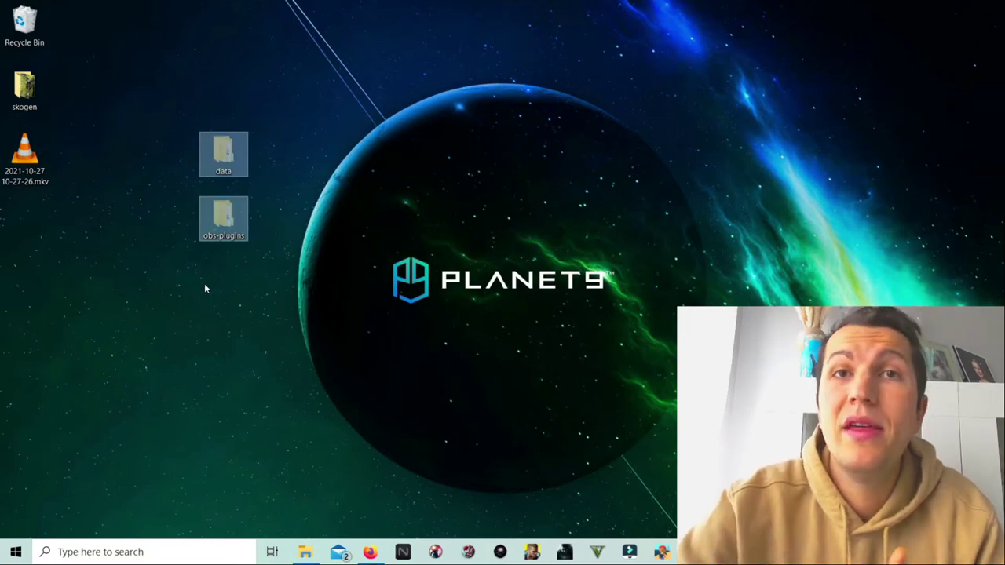
Add the plugin folders to C:\Program Files\obs-studio and open that folder.
click(305, 553)
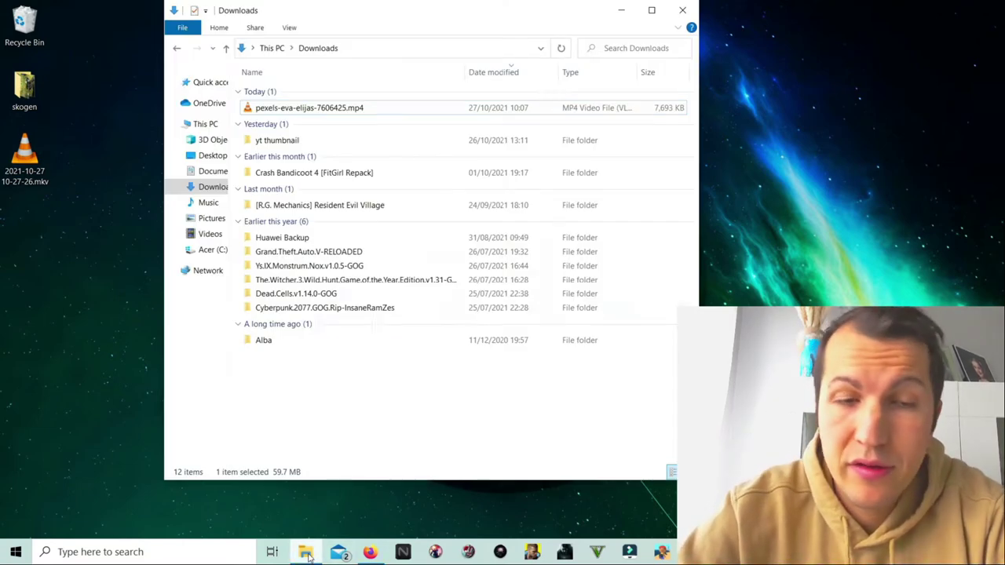
click(212, 171)
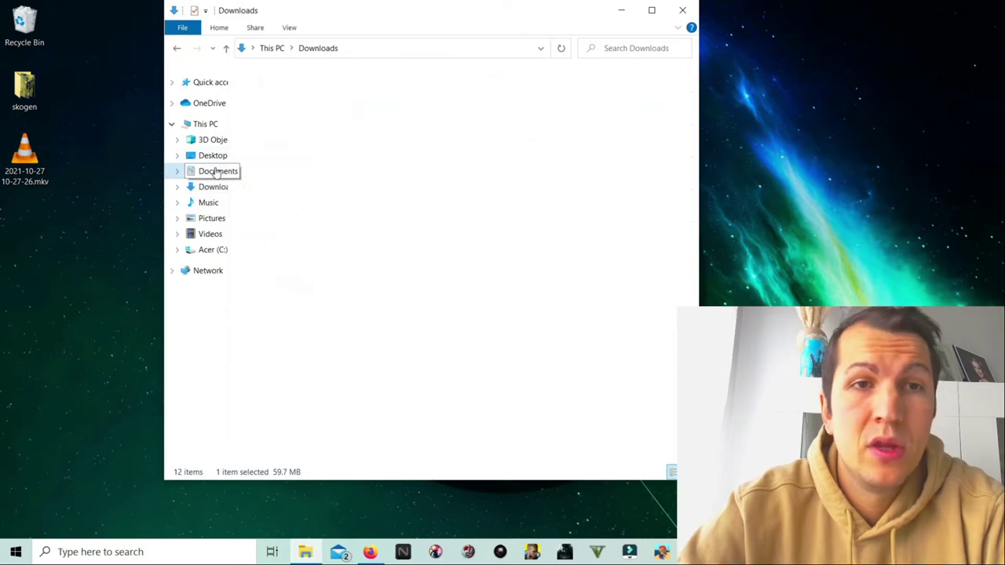
click(202, 124)
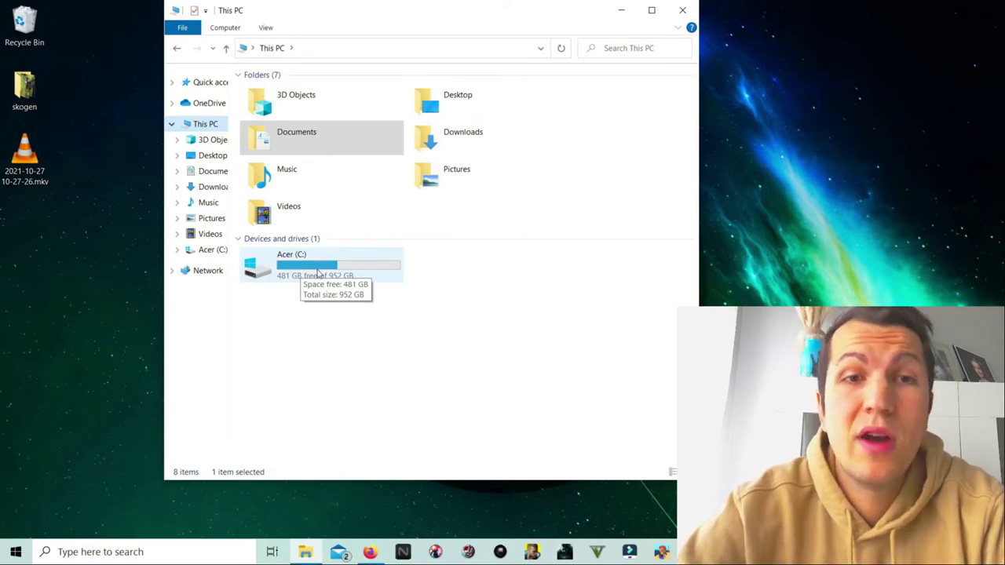
double_click(319, 272)
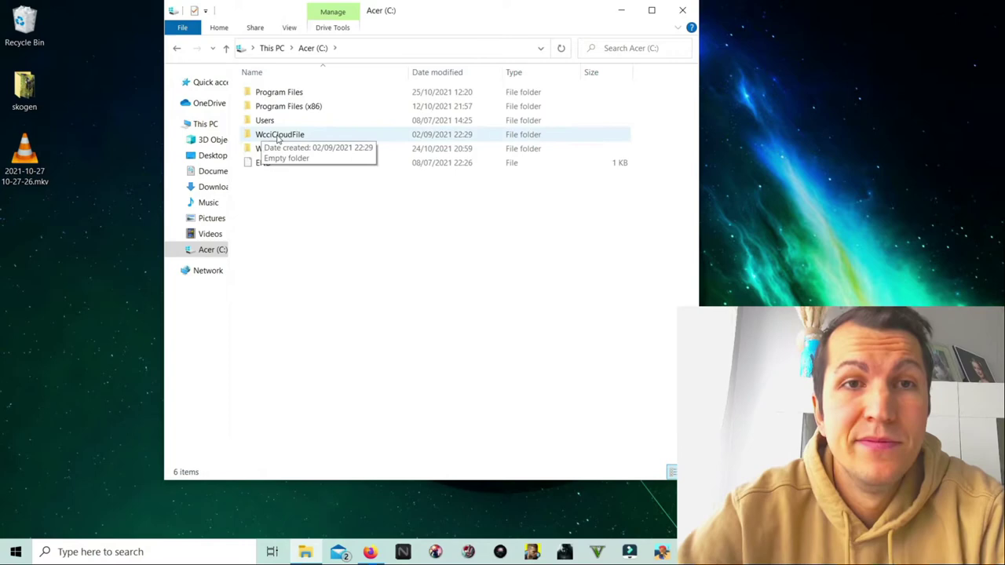
double_click(296, 97)
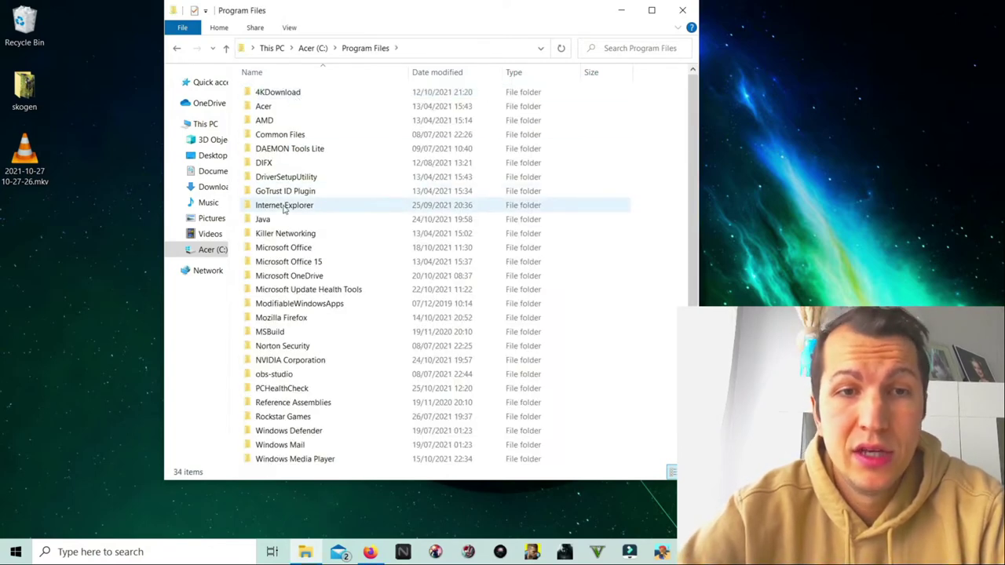
scroll(280, 264, down, 2)
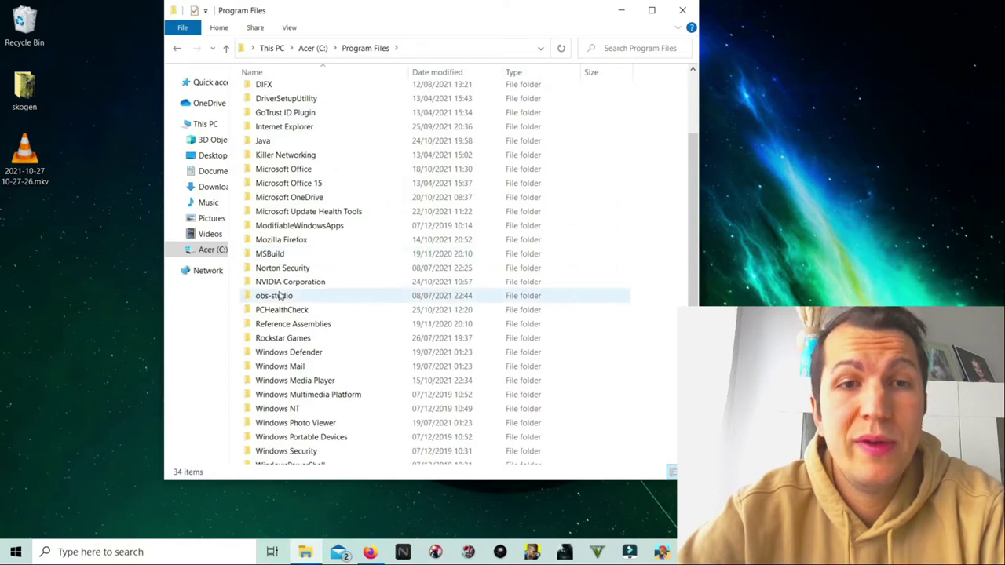
right_click(286, 297)
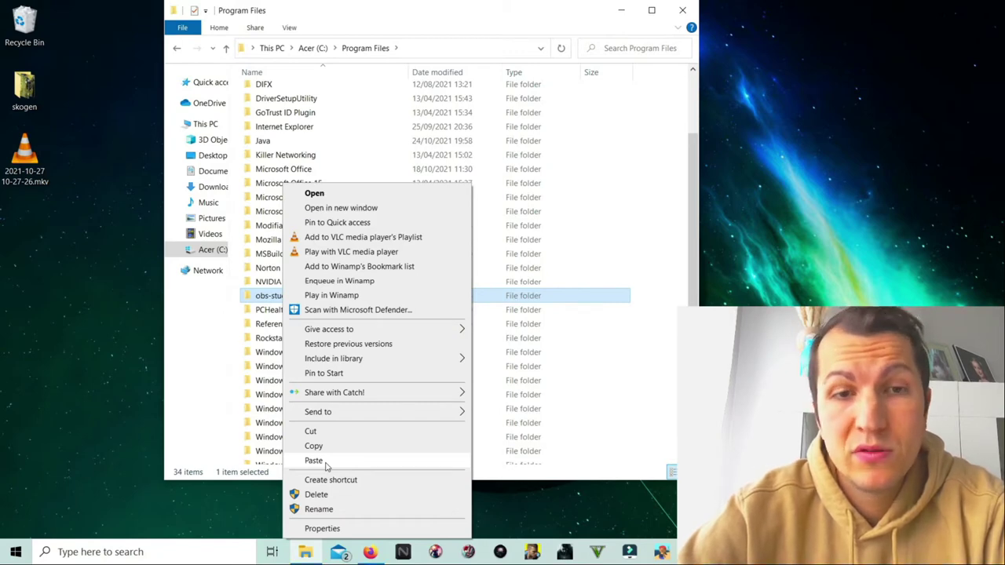
double_click(273, 294)
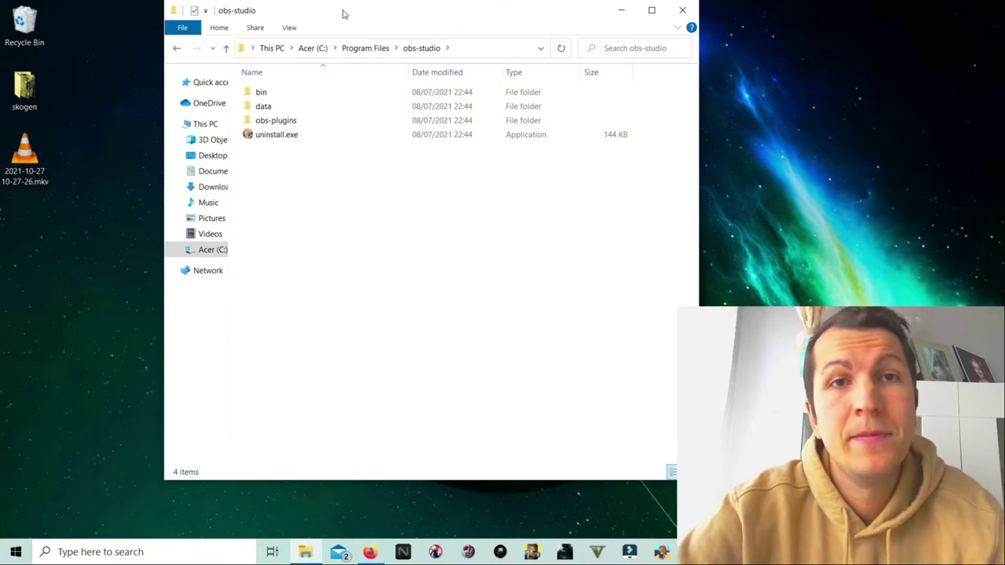
Delete the leftover desktop data and obs-plugins folders and close File Explorer.
drag(343, 13, 507, 43)
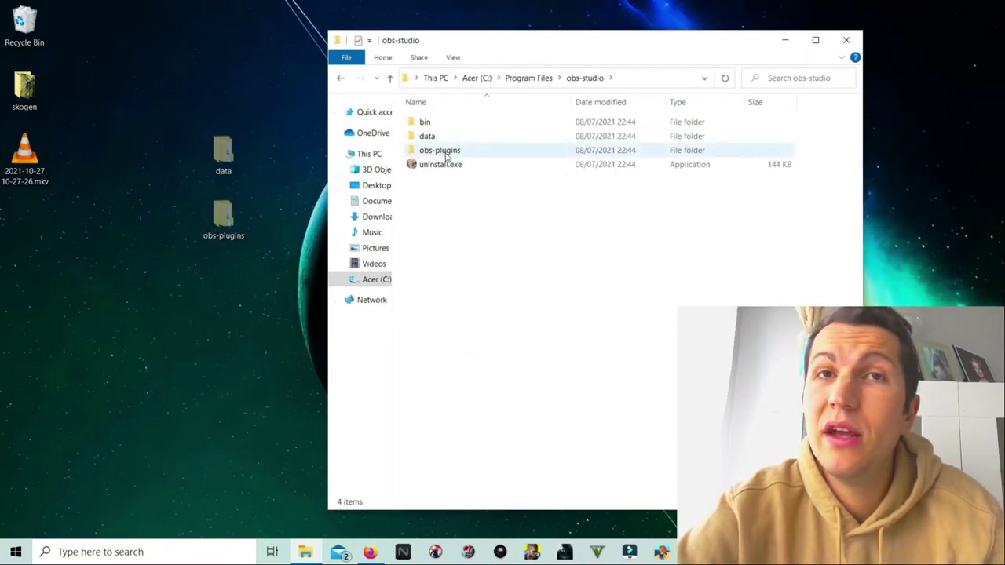
click(267, 268)
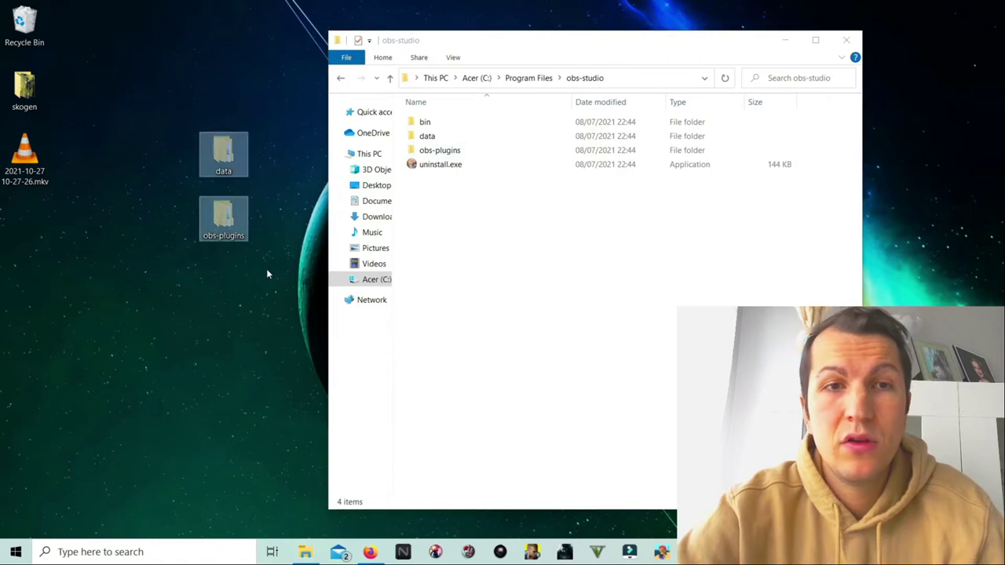
right_click(224, 290)
click(280, 351)
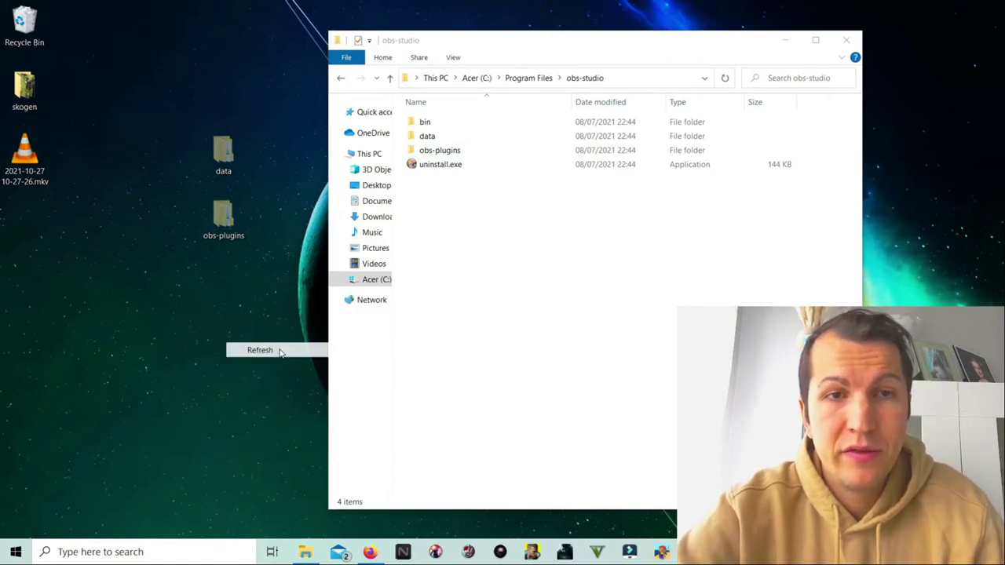
drag(261, 283, 201, 85)
drag(223, 151, 8, 30)
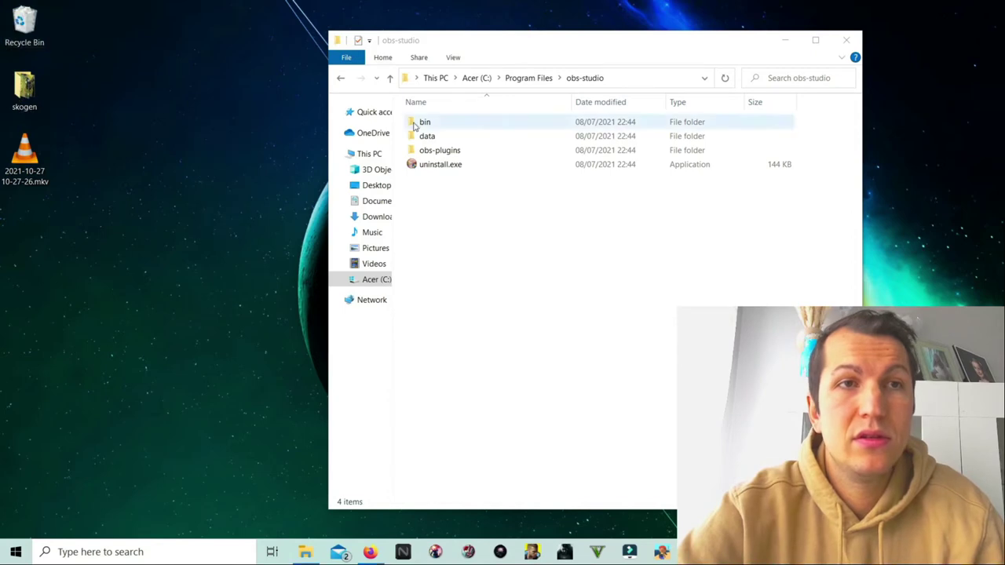
click(848, 39)
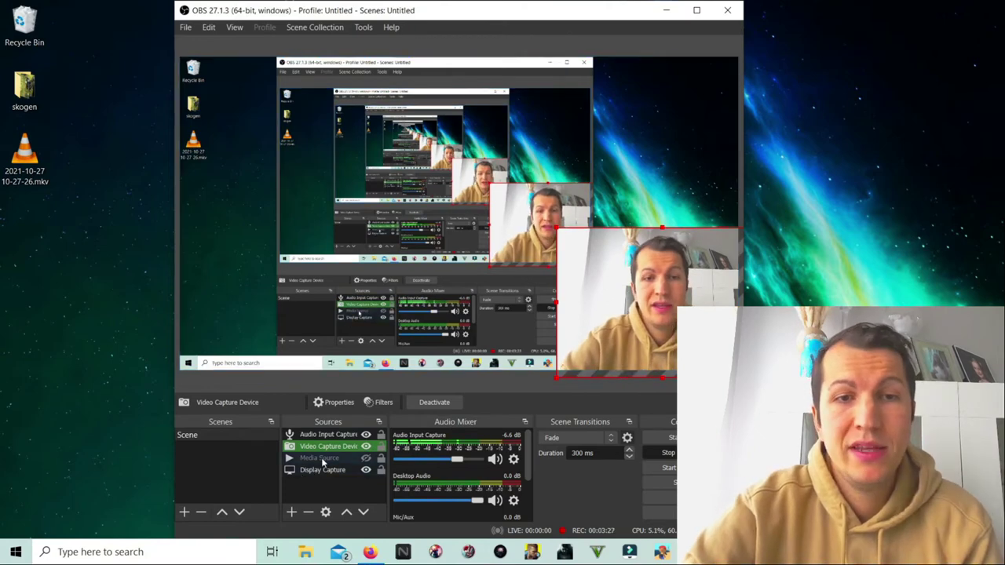
Add another Media Source through the Sources panel's Add menu.
click(318, 458)
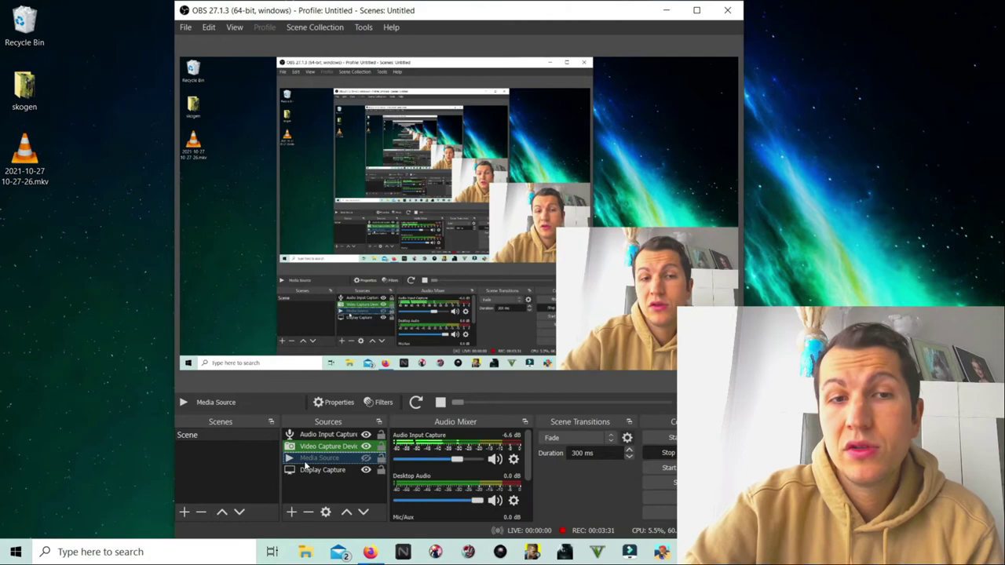
right_click(312, 482)
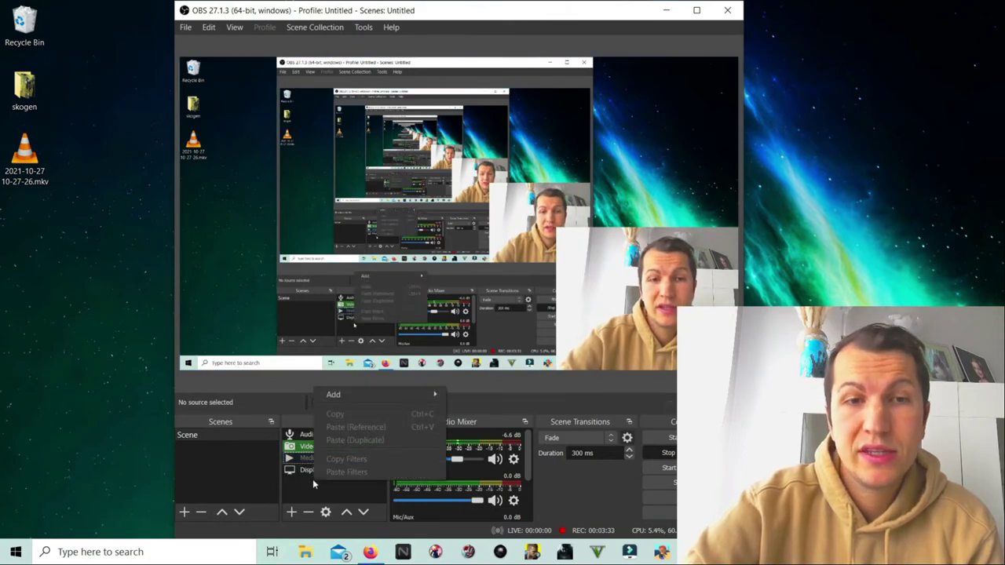
mouse_move(405, 395)
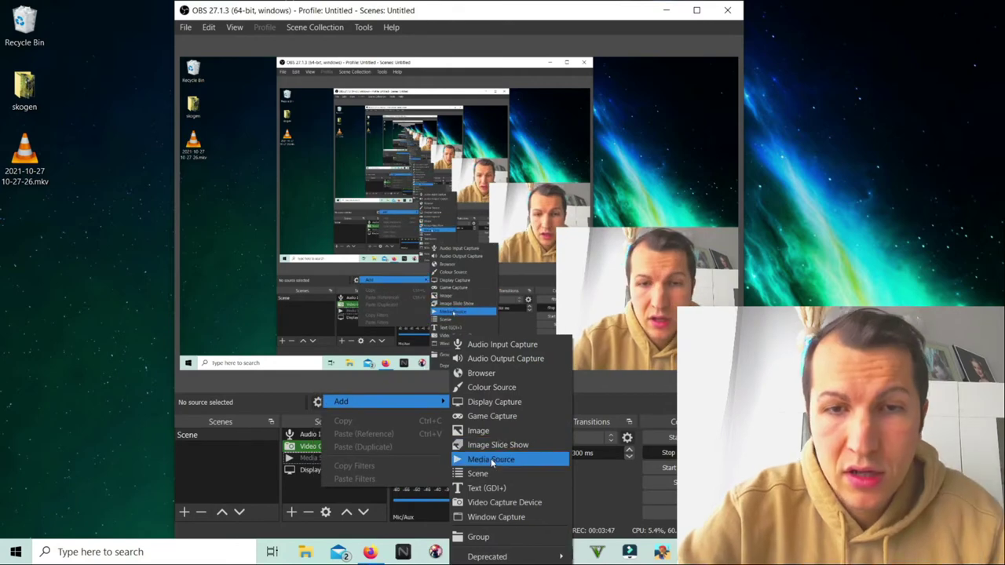
click(482, 460)
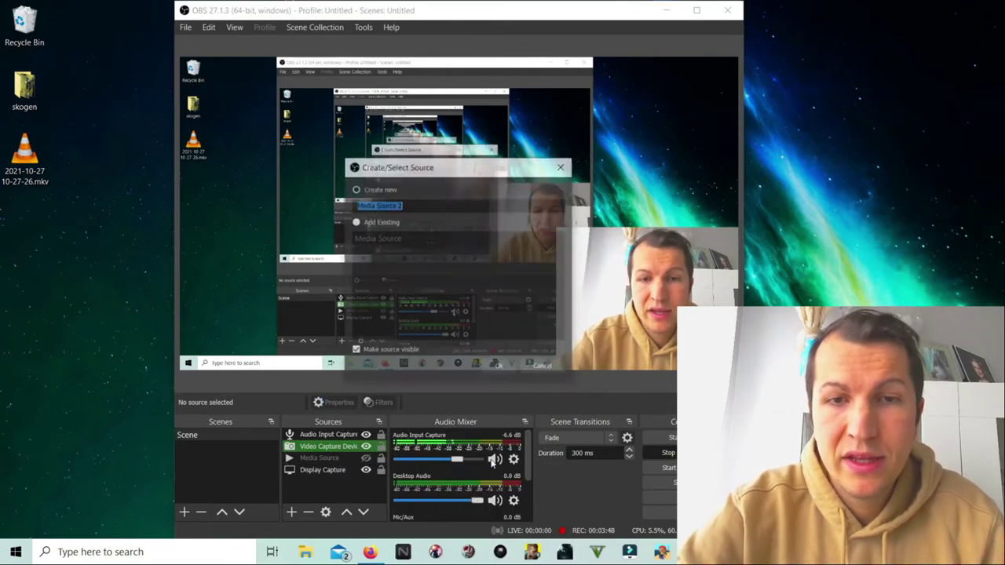
Create Media Source 2, load pexels-eva-elijas-7606425.mp4 from Downloads, and enable Loop.
click(498, 366)
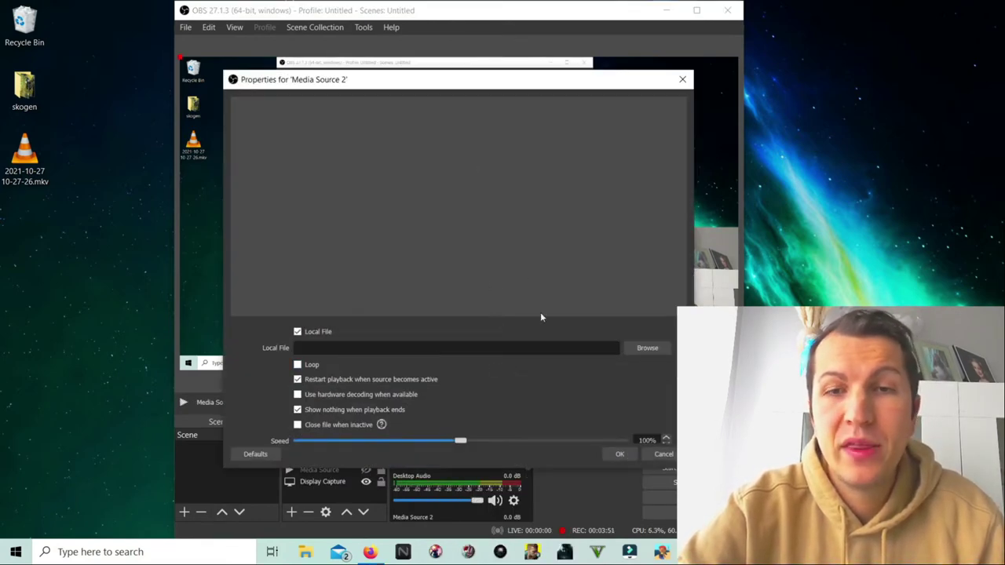
drag(578, 94, 439, 86)
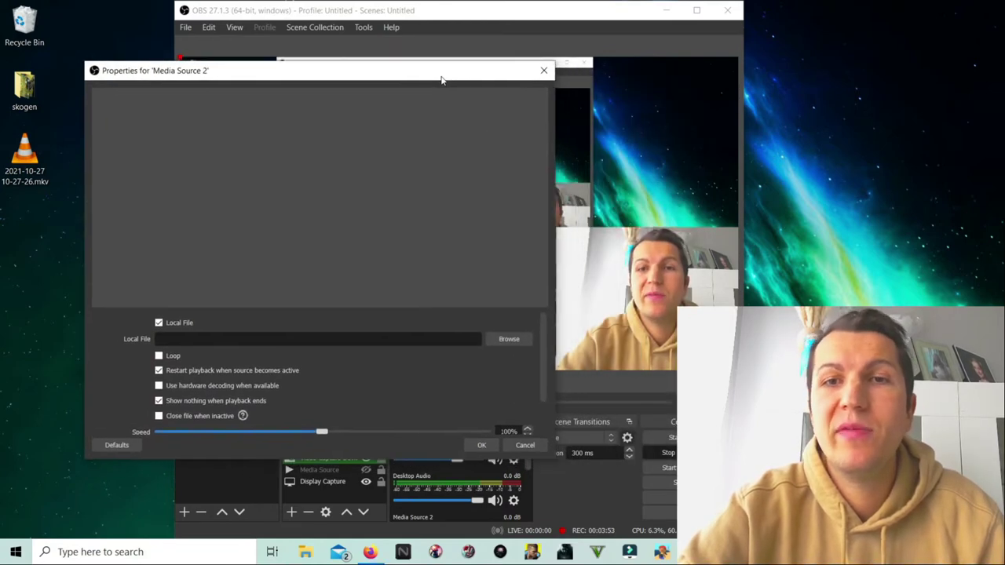
click(507, 340)
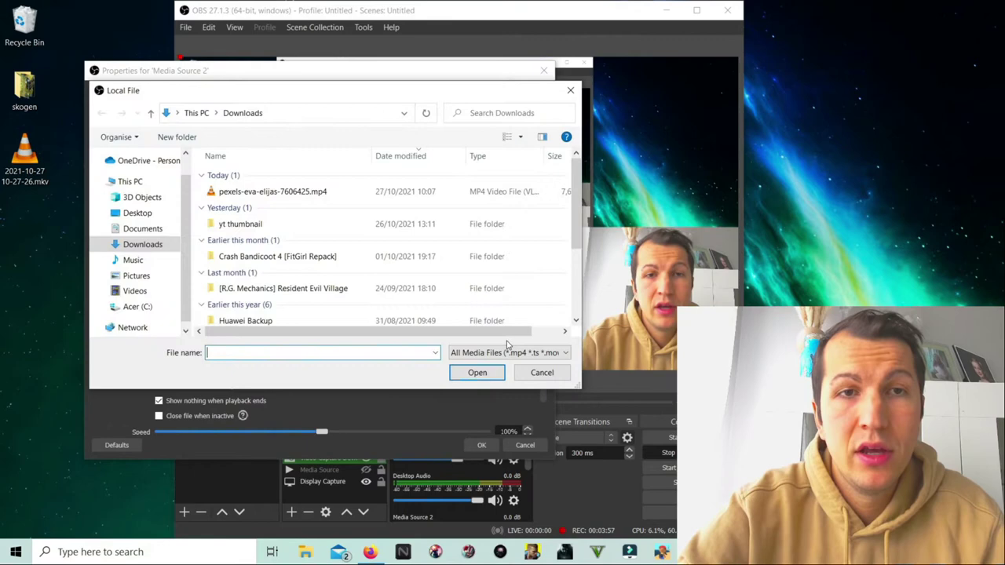
double_click(276, 198)
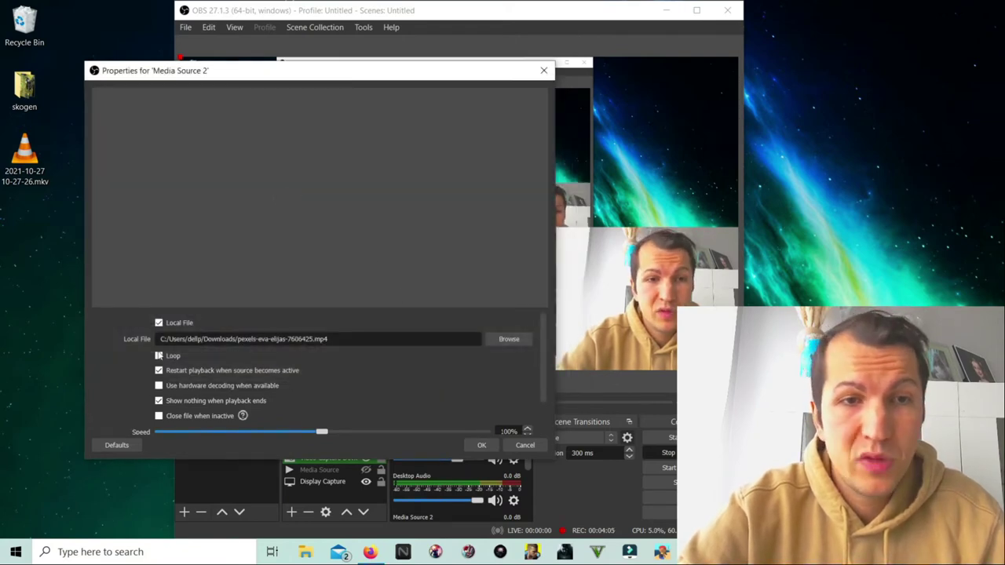
click(159, 356)
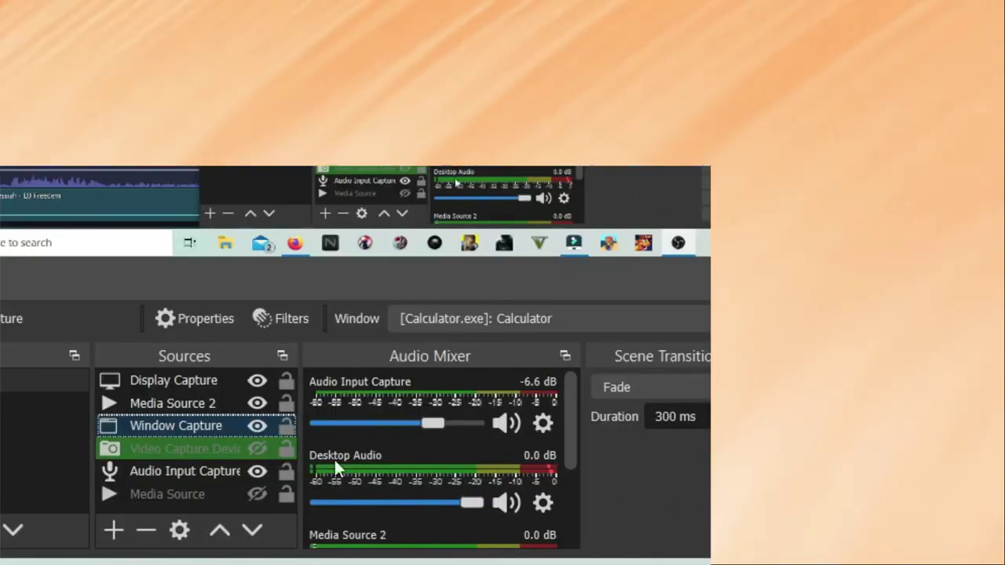
Move the Video Capture Device higher in the Sources list and bring up its menu.
click(174, 445)
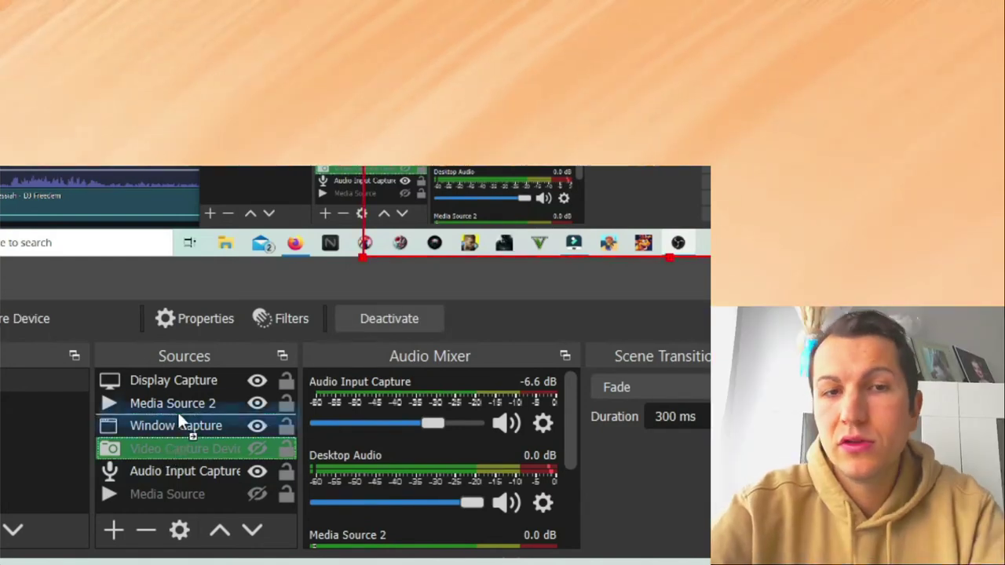
drag(180, 381, 182, 382)
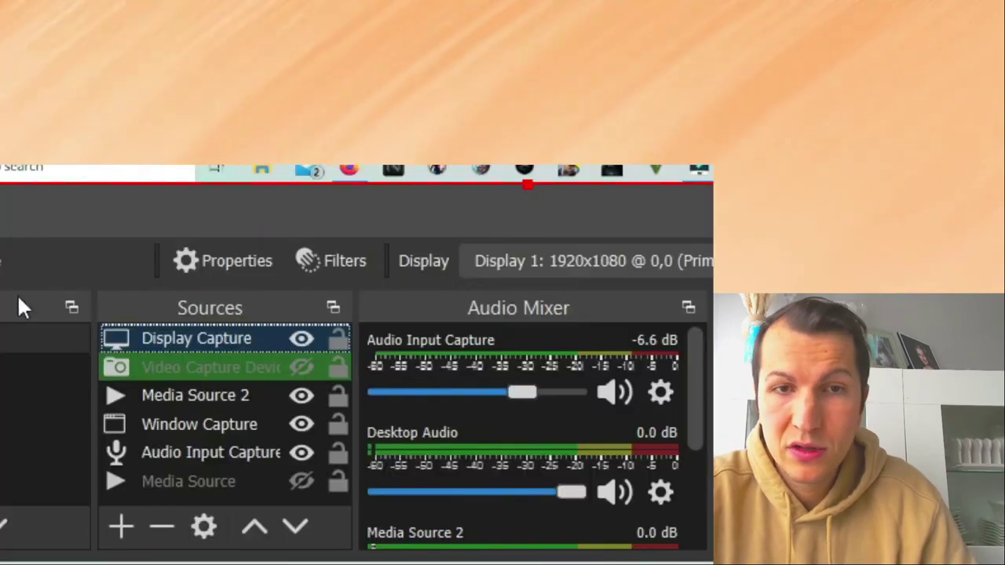
right_click(186, 365)
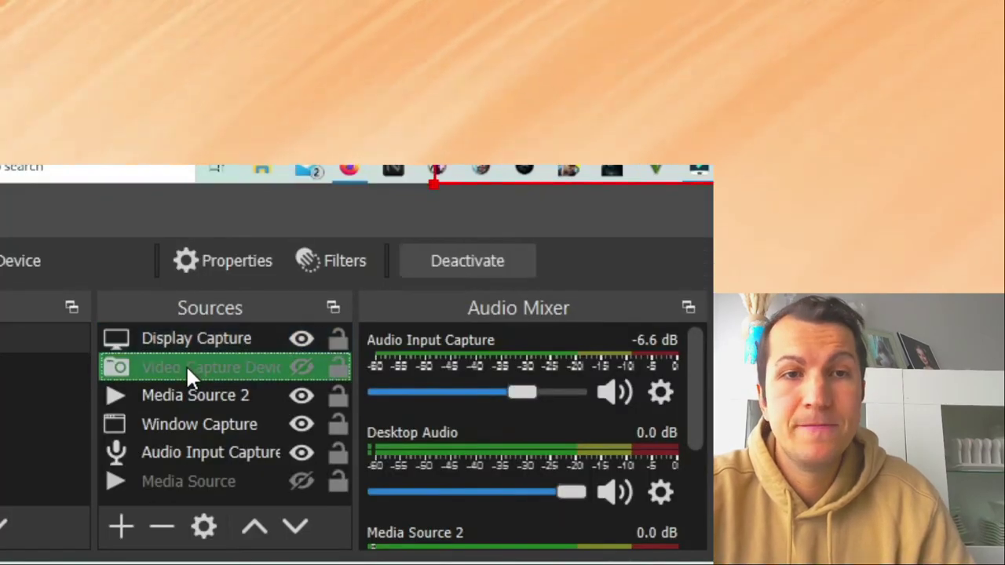
Add a Background Removal filter to the webcam source and switch Chroma Key off.
click(229, 317)
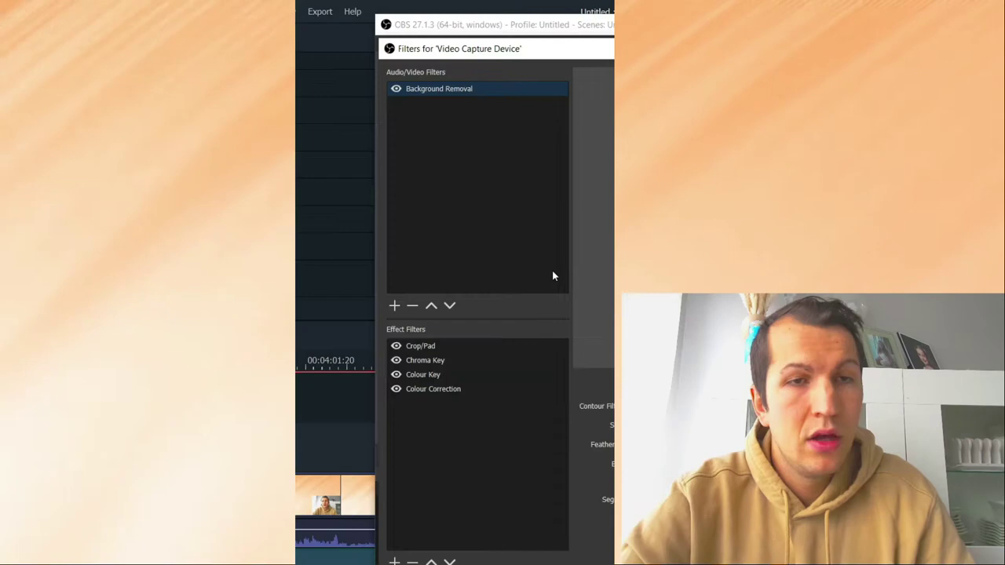
click(395, 307)
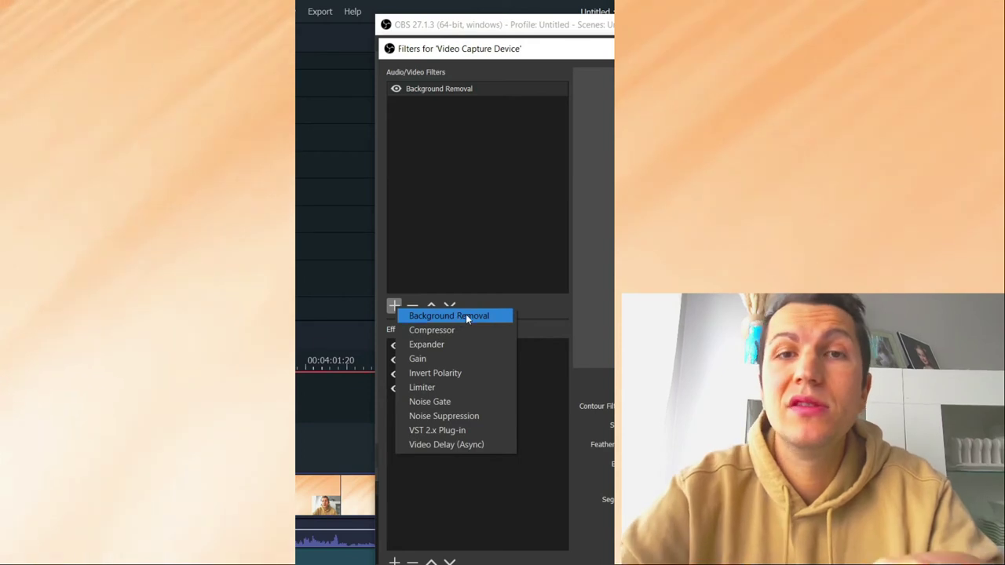
click(456, 172)
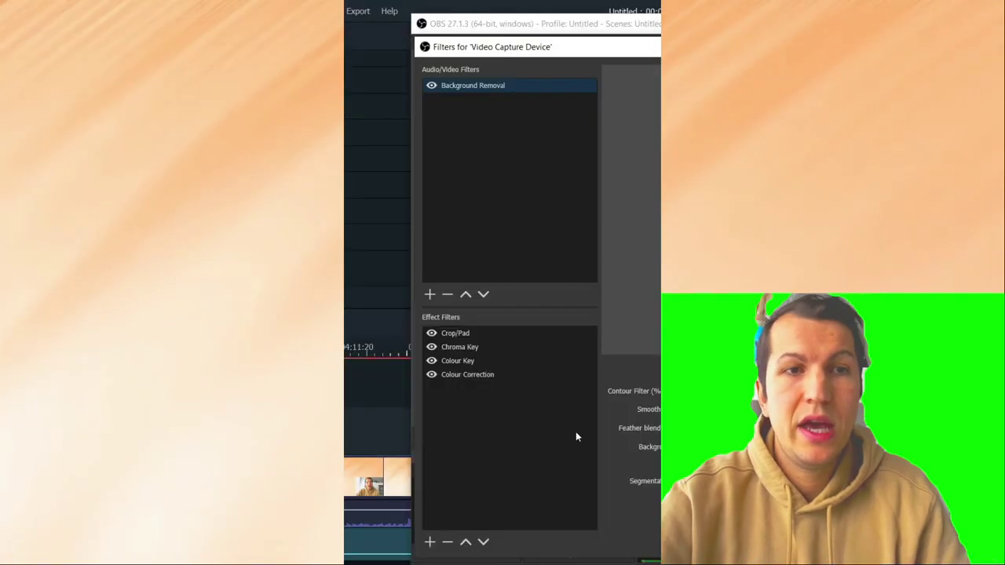
click(460, 350)
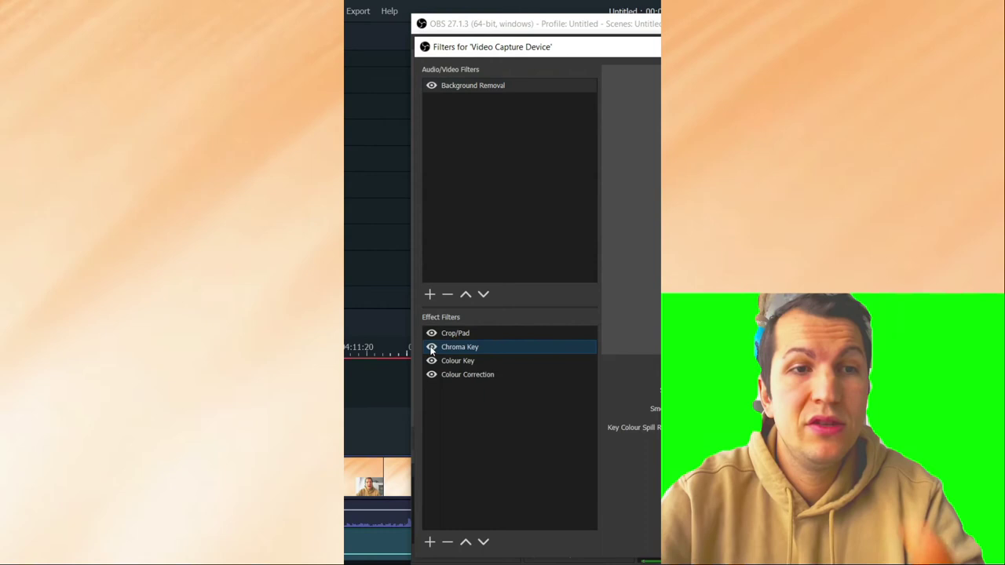
click(431, 348)
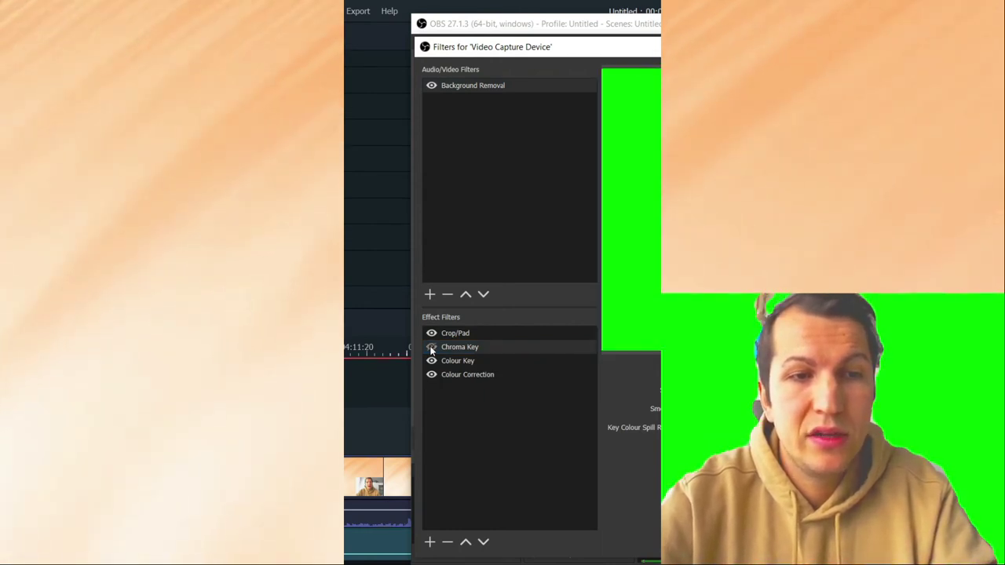
Turn the webcam's Chroma Key filter back on.
click(431, 349)
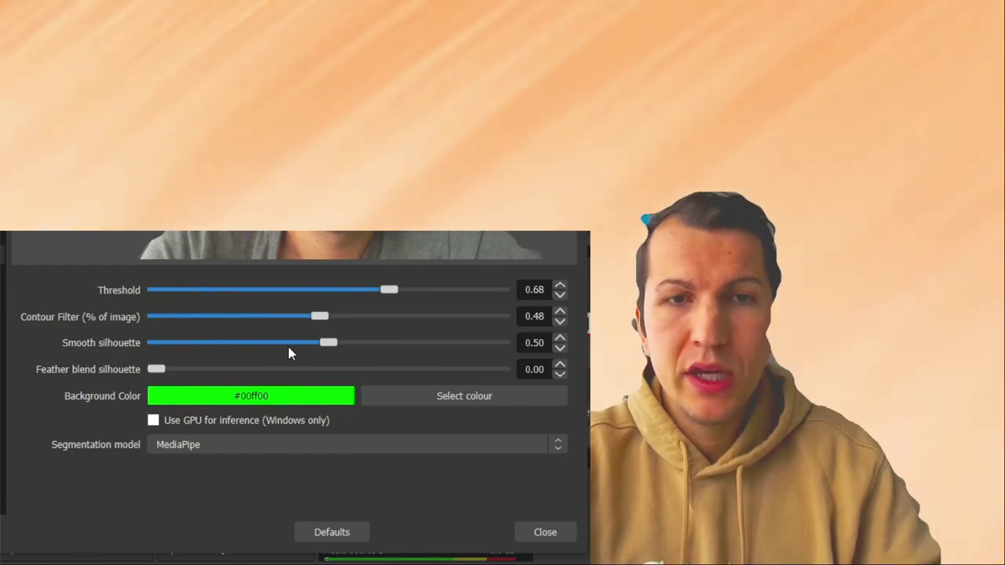
click(266, 447)
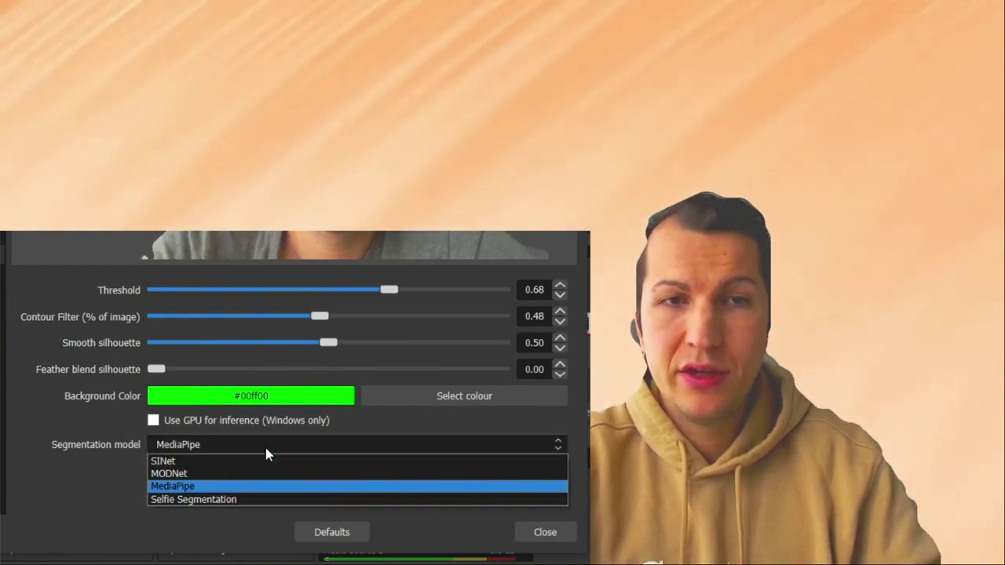
click(194, 487)
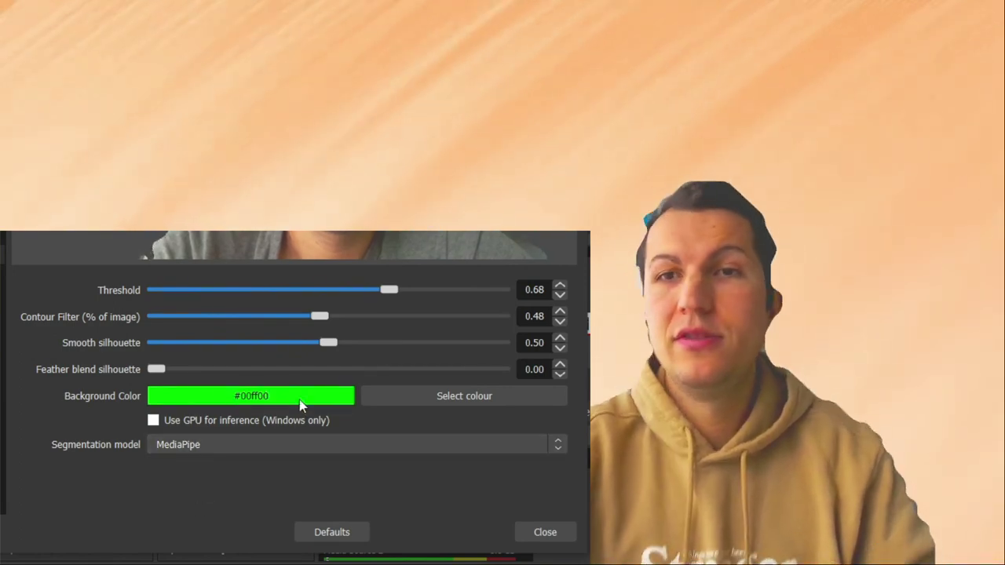